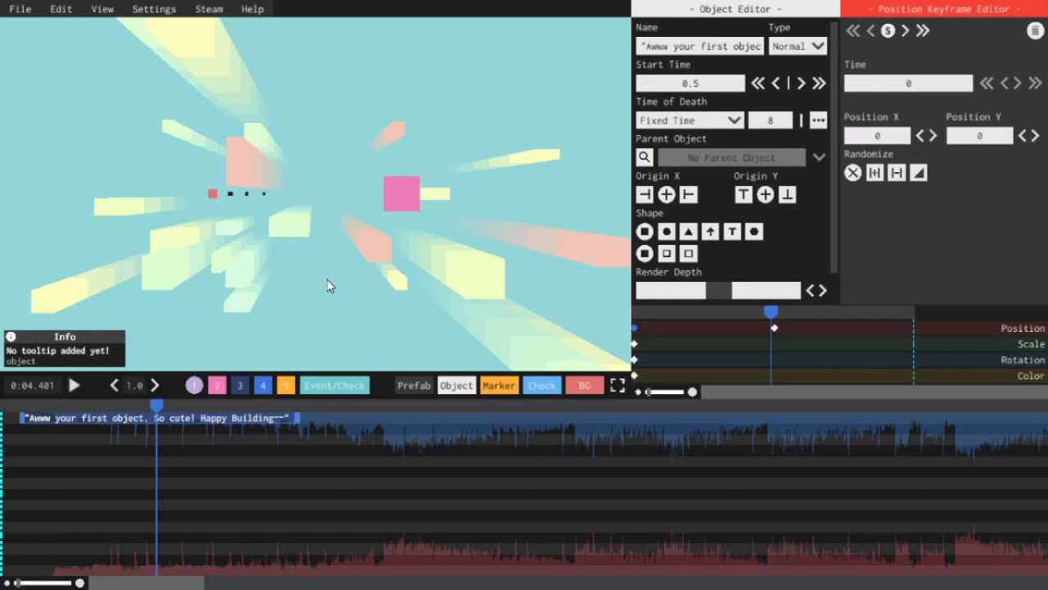
- Switch the timeline from object bars to the event layers
click(336, 387)
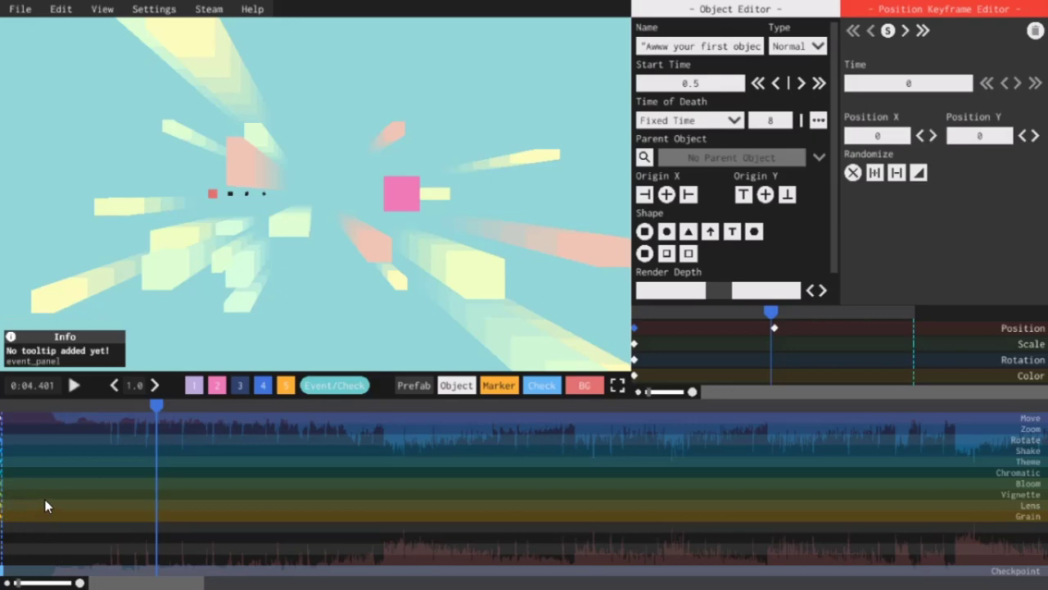
- Check the opening Shake, Bloom and Vignette keyframes, then open the Theme keyframe showing Machine
click(4, 456)
click(4, 486)
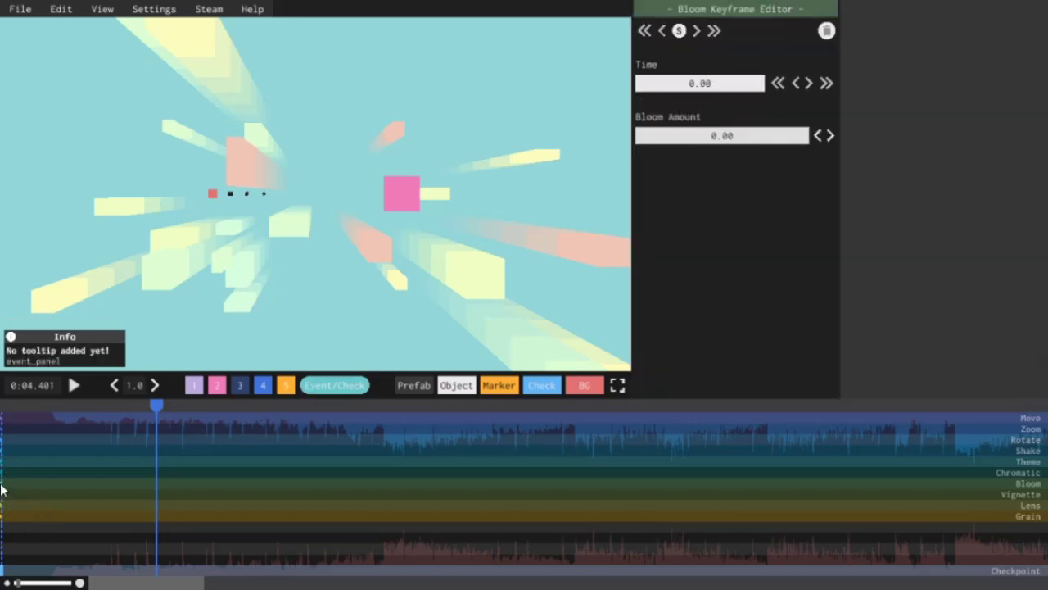
click(3, 497)
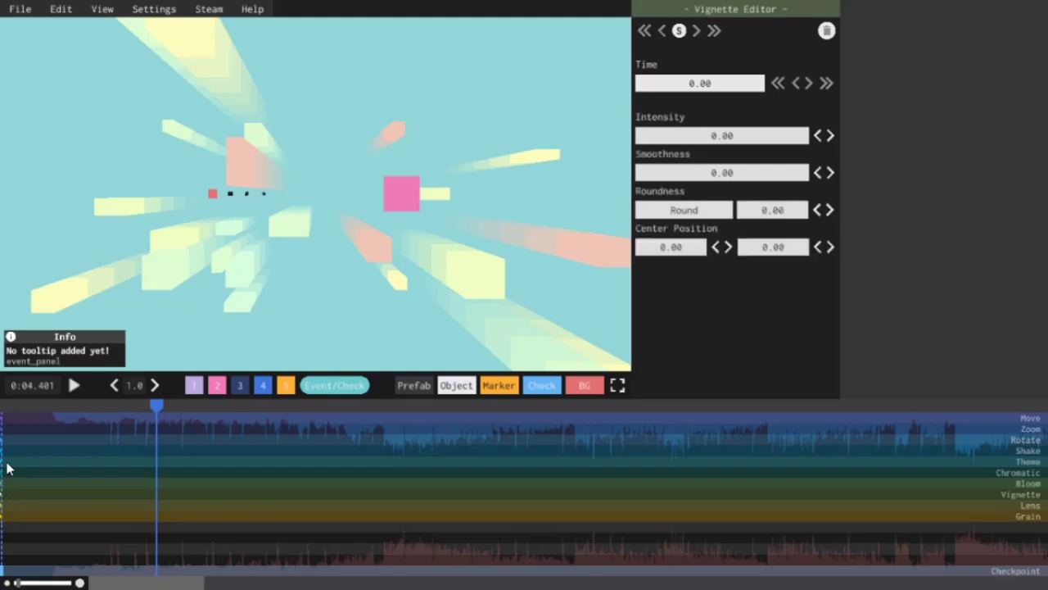
click(2, 463)
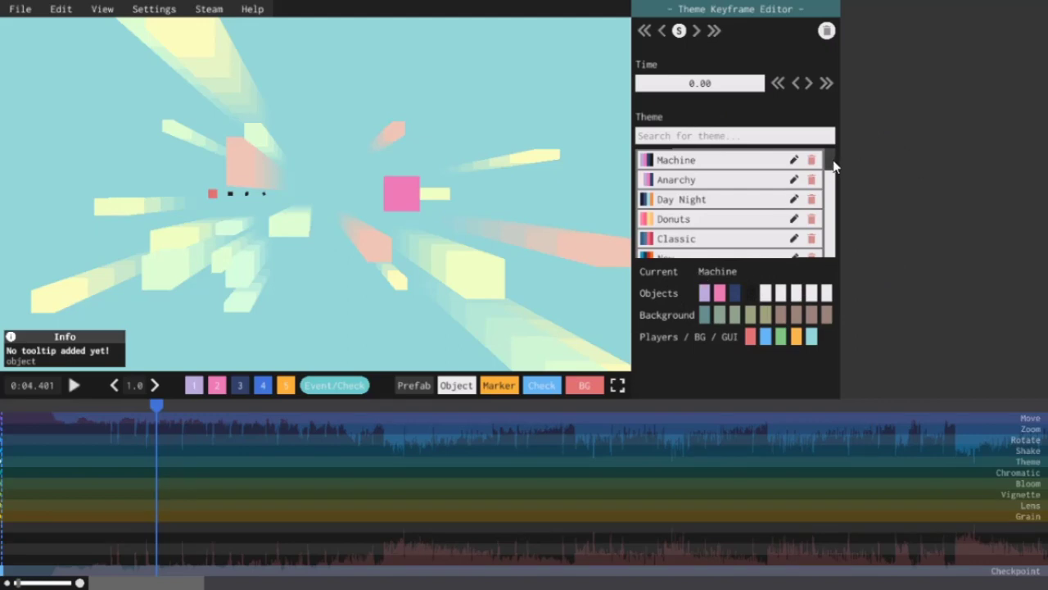
scroll(829, 190, down, 5)
scroll(829, 190, up, 2)
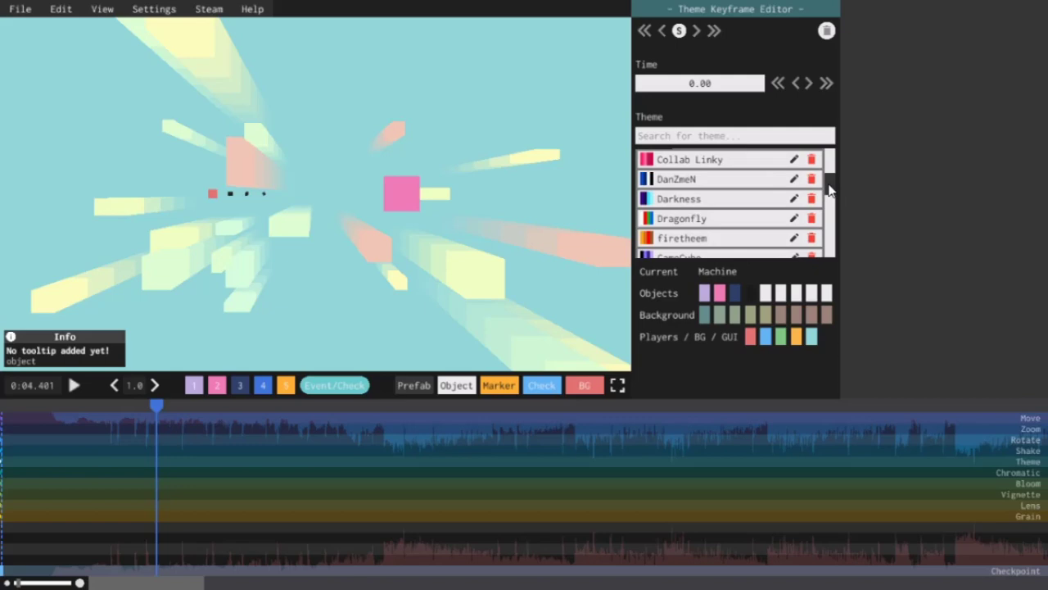
scroll(829, 190, up, 3)
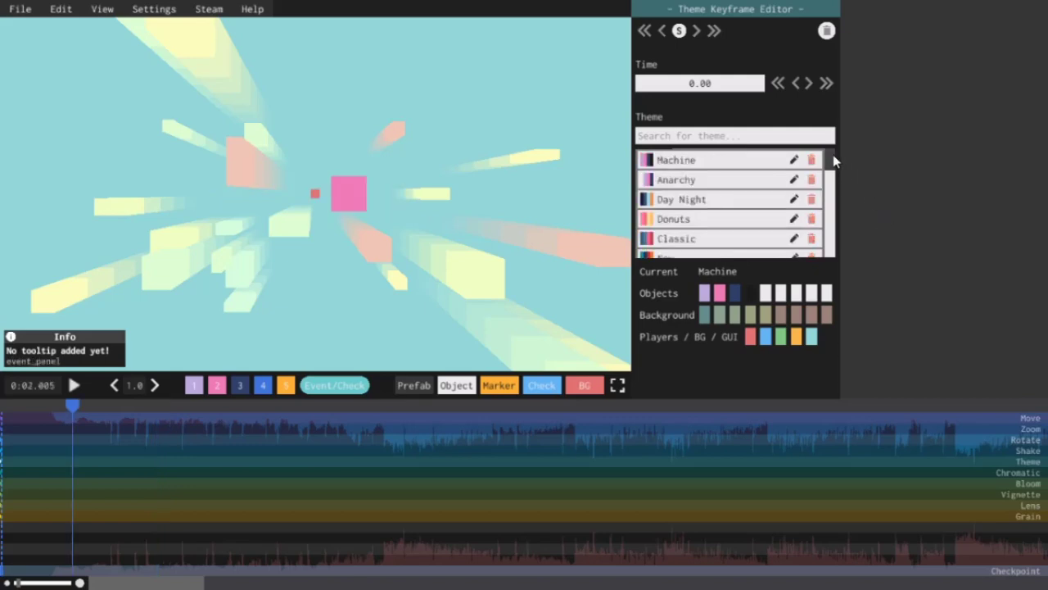
- Create a new theme named 'Tutorial Theme' in the theme list
drag(833, 160, 849, 263)
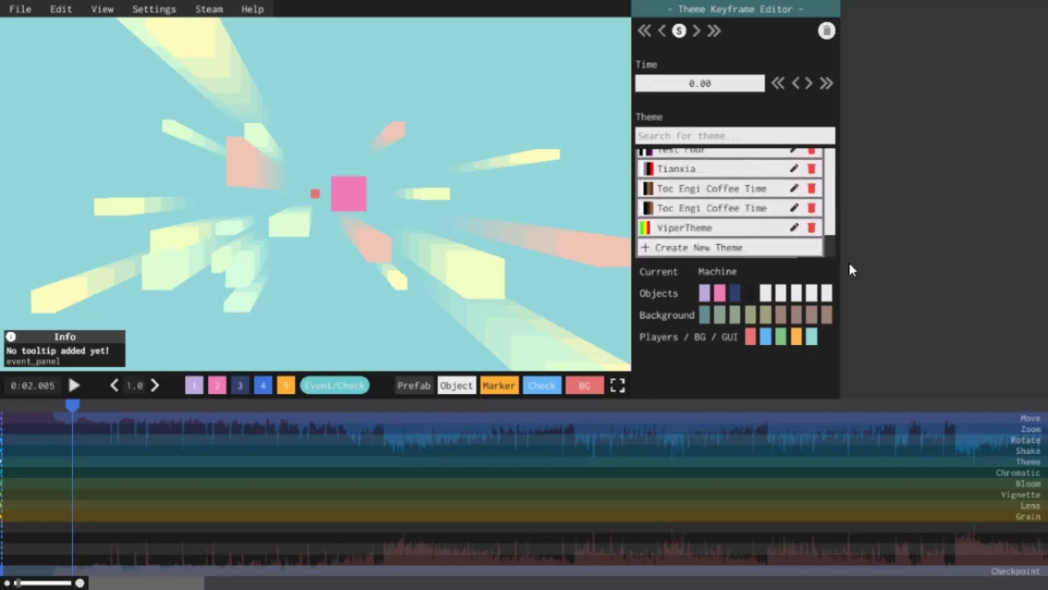
click(723, 248)
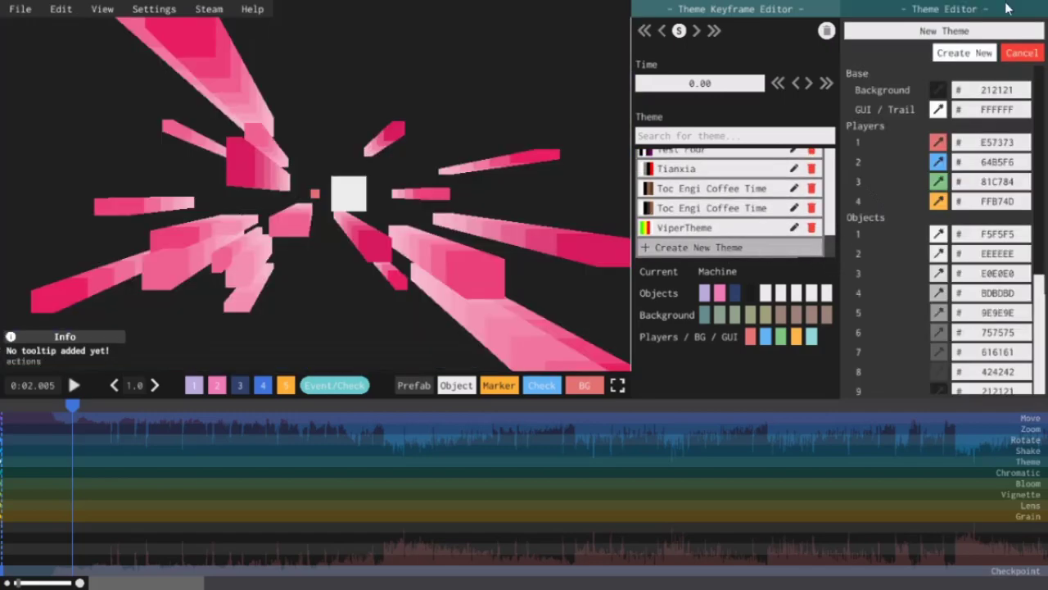
click(977, 33)
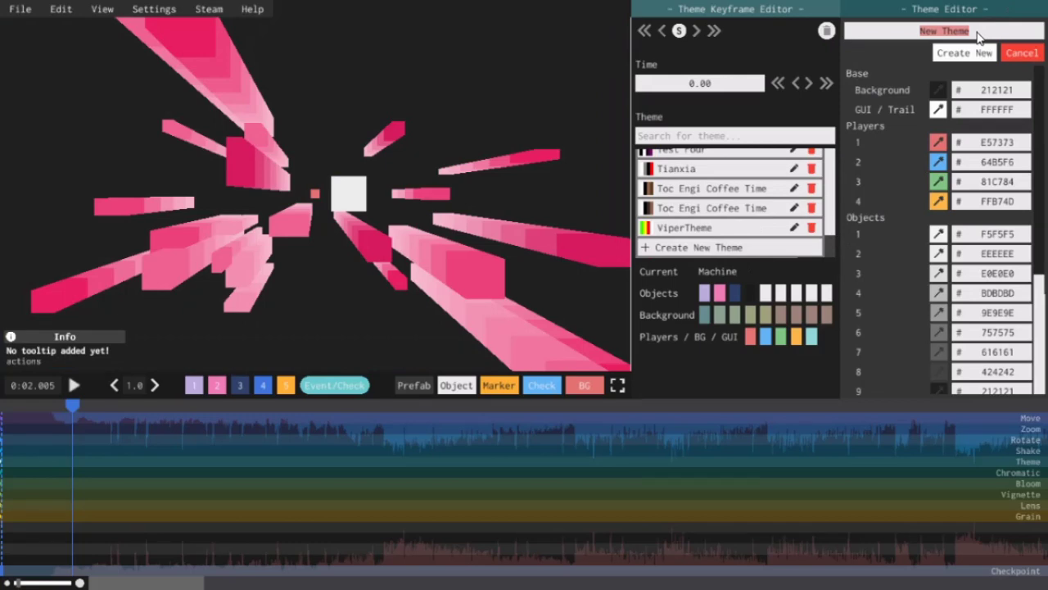
text(Tutorial Theme)
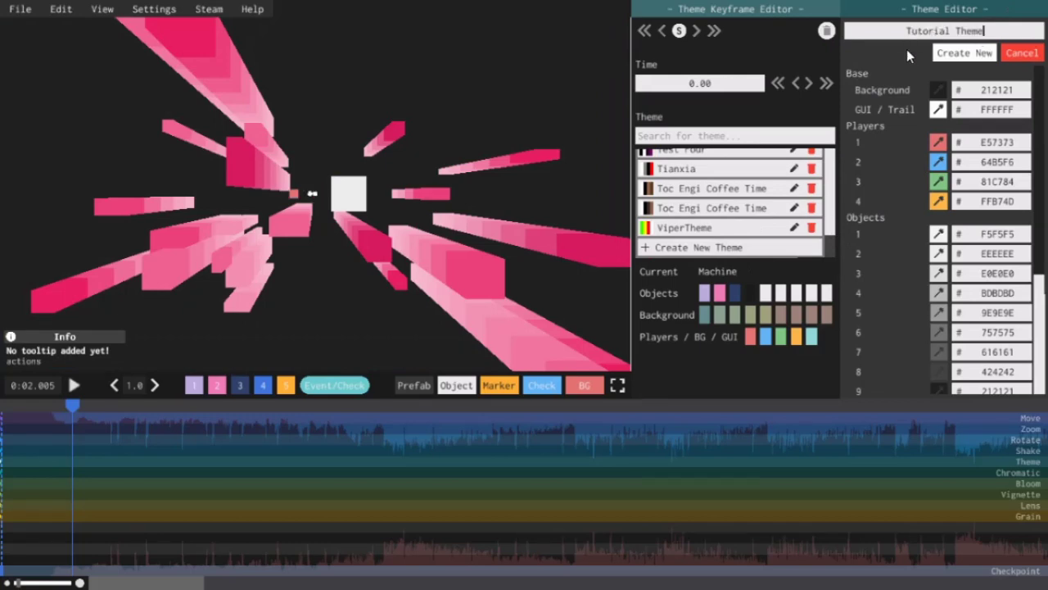
click(955, 55)
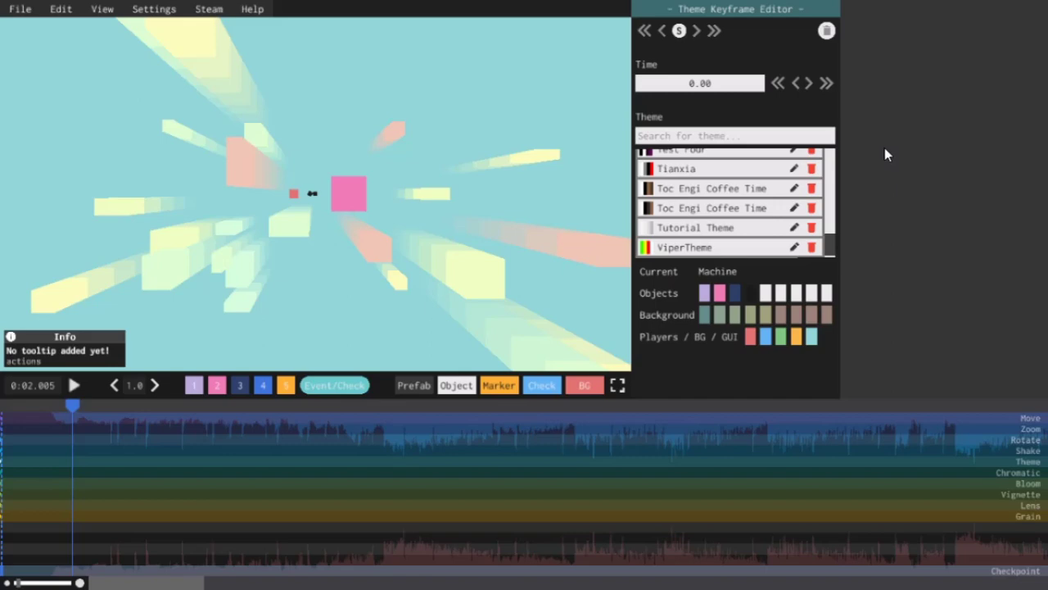
- Edit Tutorial Theme and bring up the Color Picker for its 212121 background
click(794, 230)
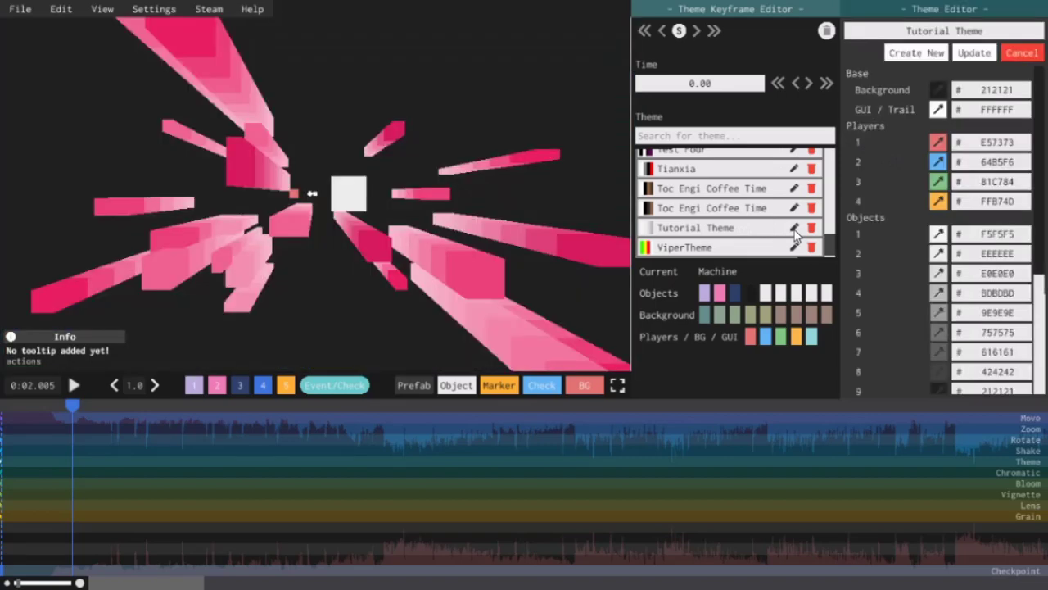
click(939, 90)
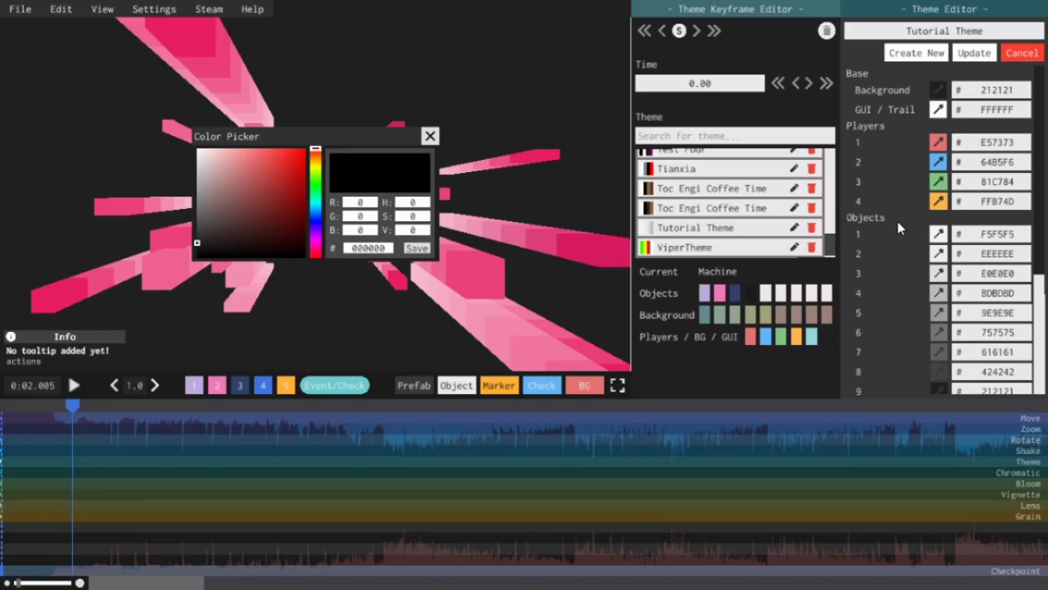
- Scroll Tutorial Theme's colour list down to the Backgrounds section (F8BBD0 to 880E4F)
scroll(902, 312, down, 1)
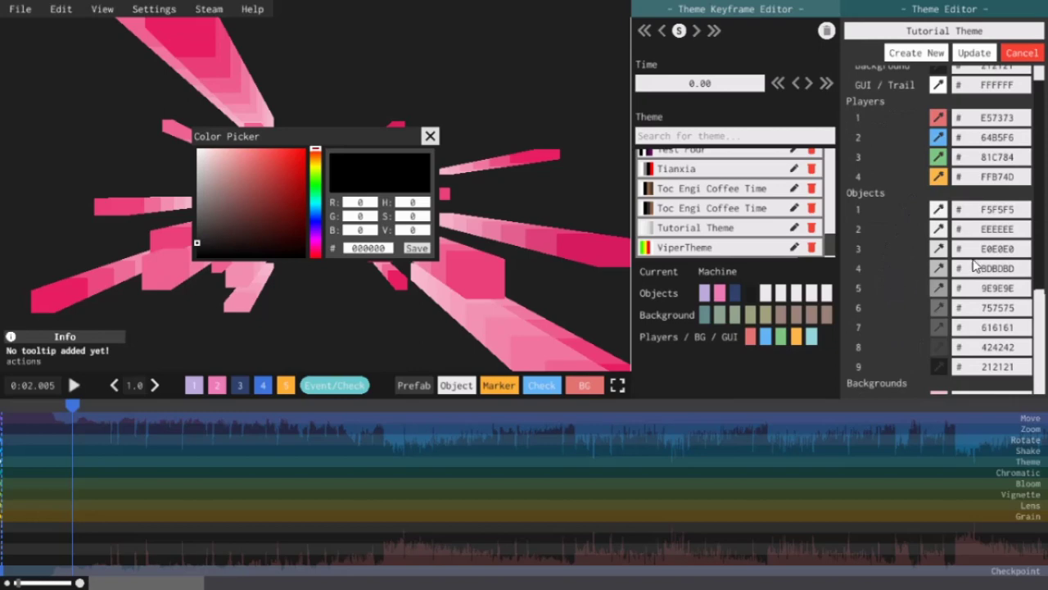
scroll(893, 292, down, 1)
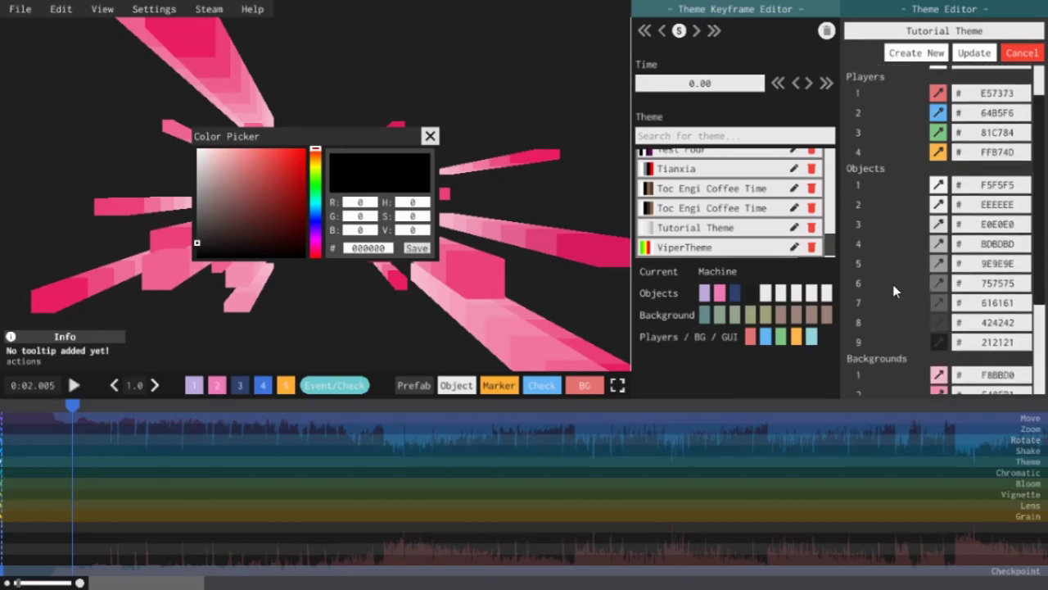
scroll(893, 284, down, 5)
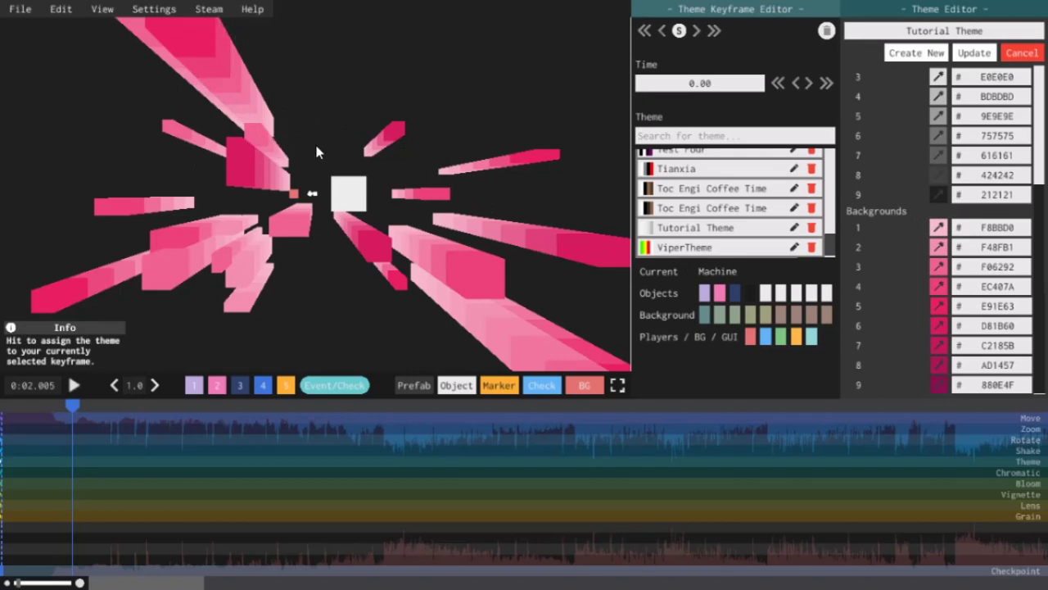
- Set Tutorial Theme's background colour to dark teal 1E2D2F
scroll(889, 199, up, 5)
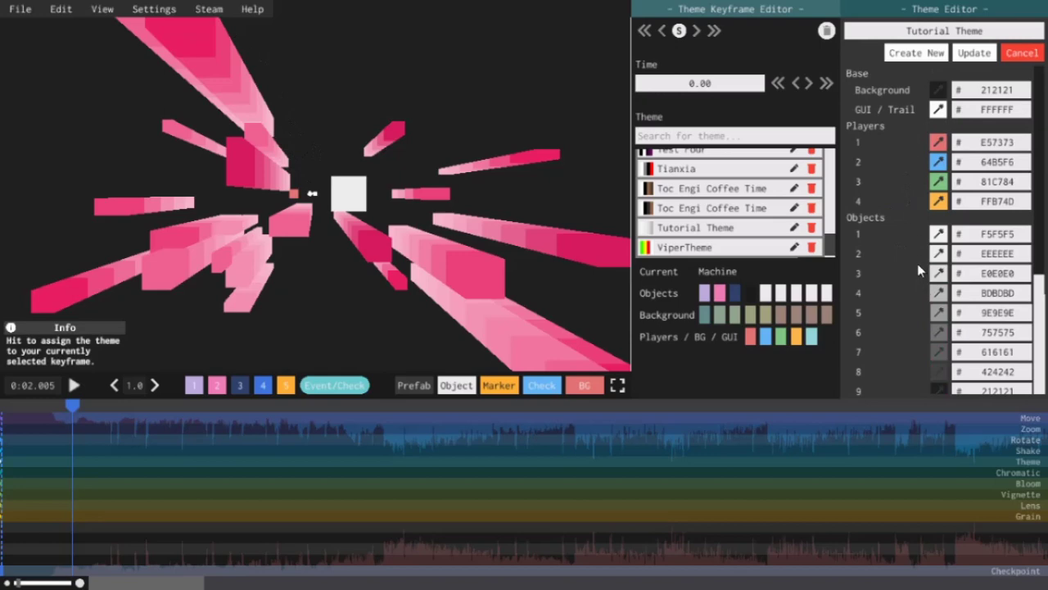
click(937, 89)
click(416, 252)
click(938, 90)
click(939, 148)
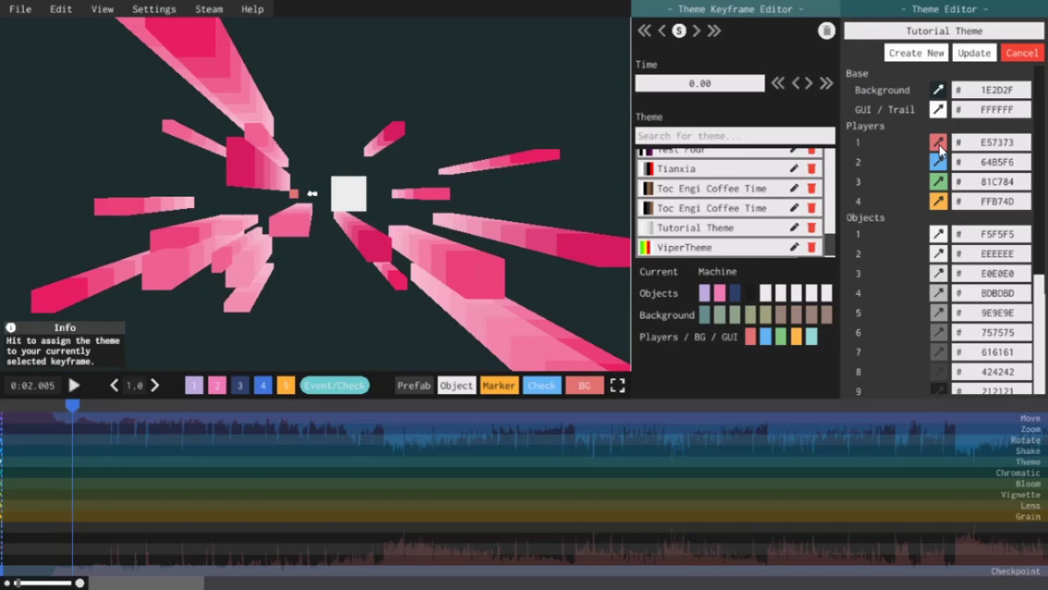
- Recolour objects 1–4, make object 5 near-white FEFEFE and object 6 black
click(271, 199)
click(416, 247)
click(938, 233)
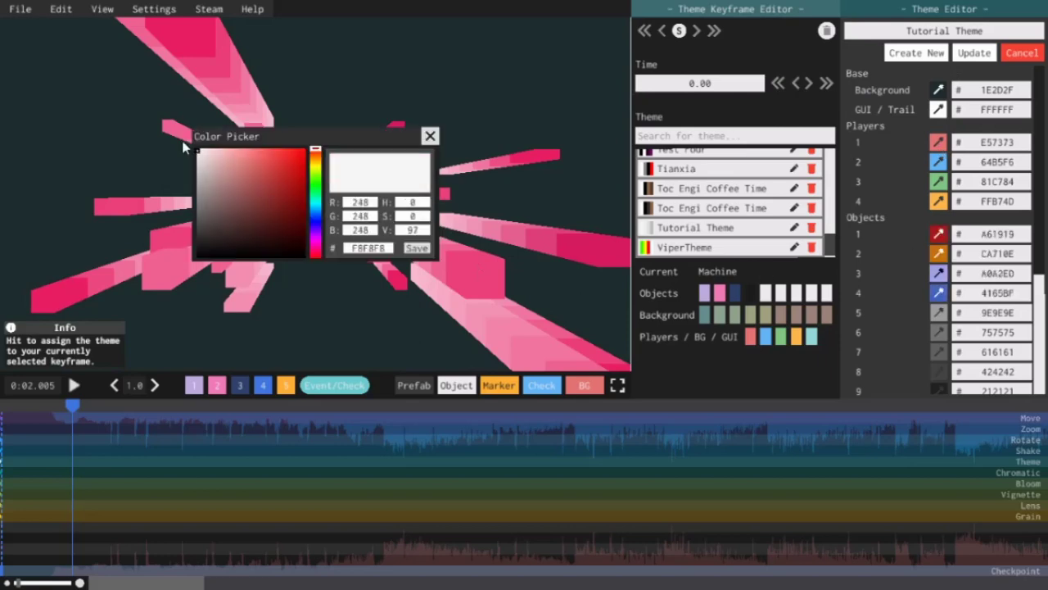
click(270, 164)
click(198, 149)
click(416, 248)
click(939, 312)
click(197, 256)
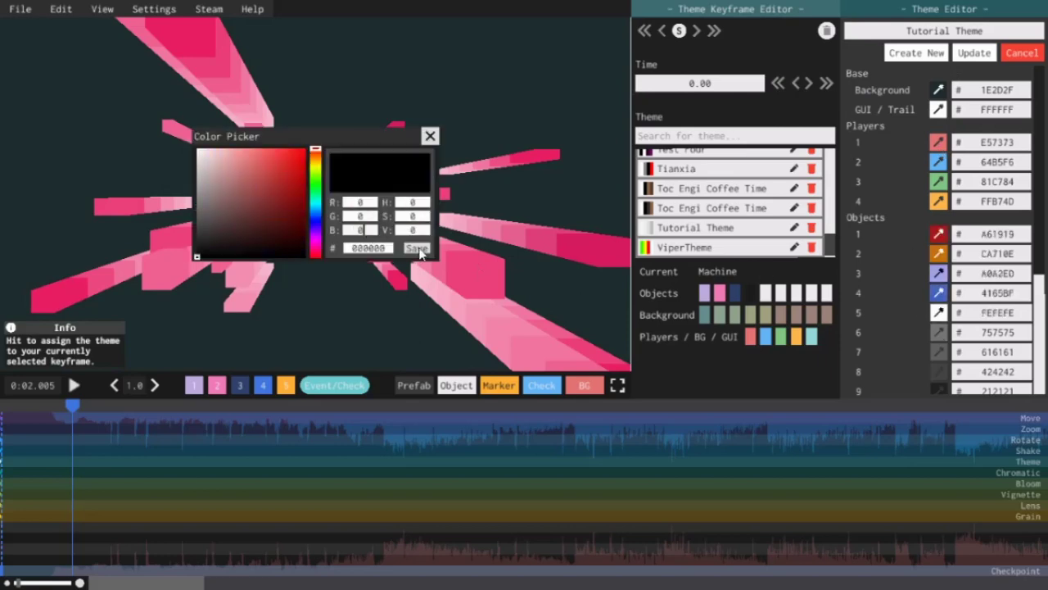
click(416, 247)
- Darken the first background slot to teal 3B5859 and the next to dark red
scroll(942, 246, down, 5)
click(939, 275)
click(265, 221)
click(315, 200)
click(233, 219)
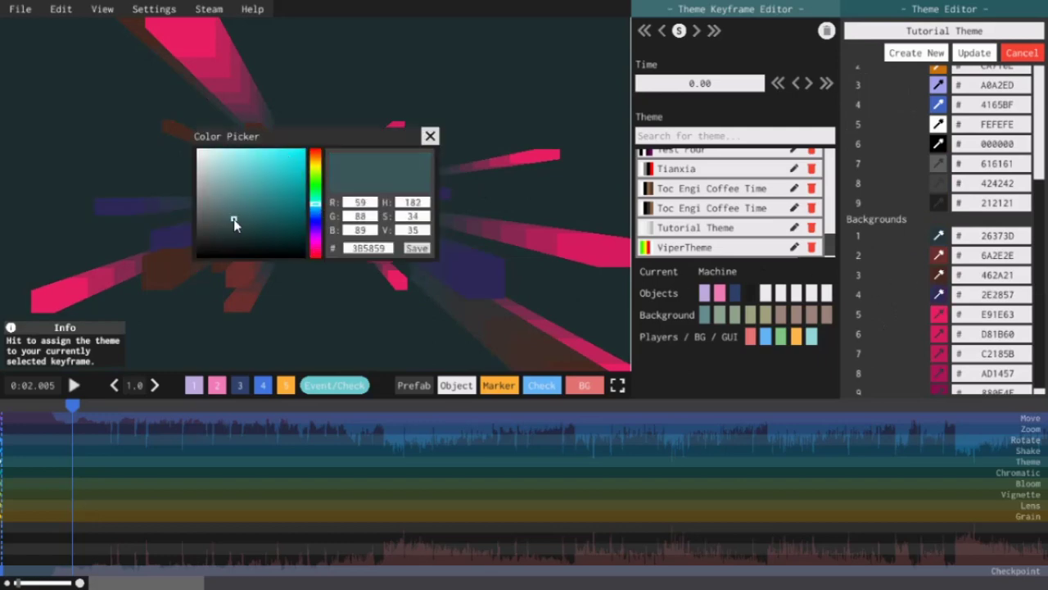
click(416, 247)
click(939, 334)
click(315, 156)
click(416, 247)
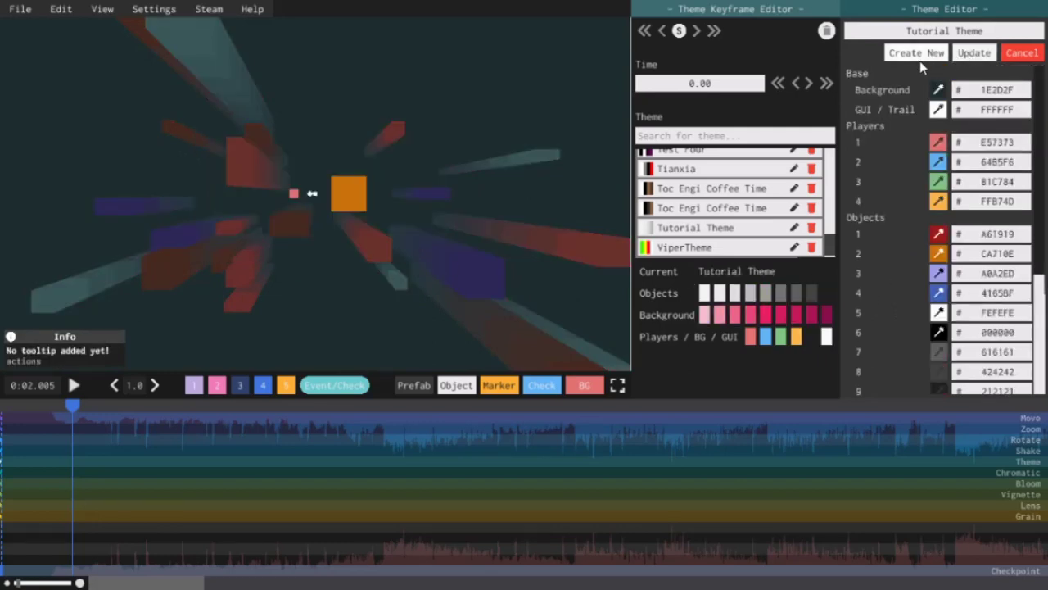
- Save Tutorial Theme's edits and assign it to the opening theme keyframe
click(920, 56)
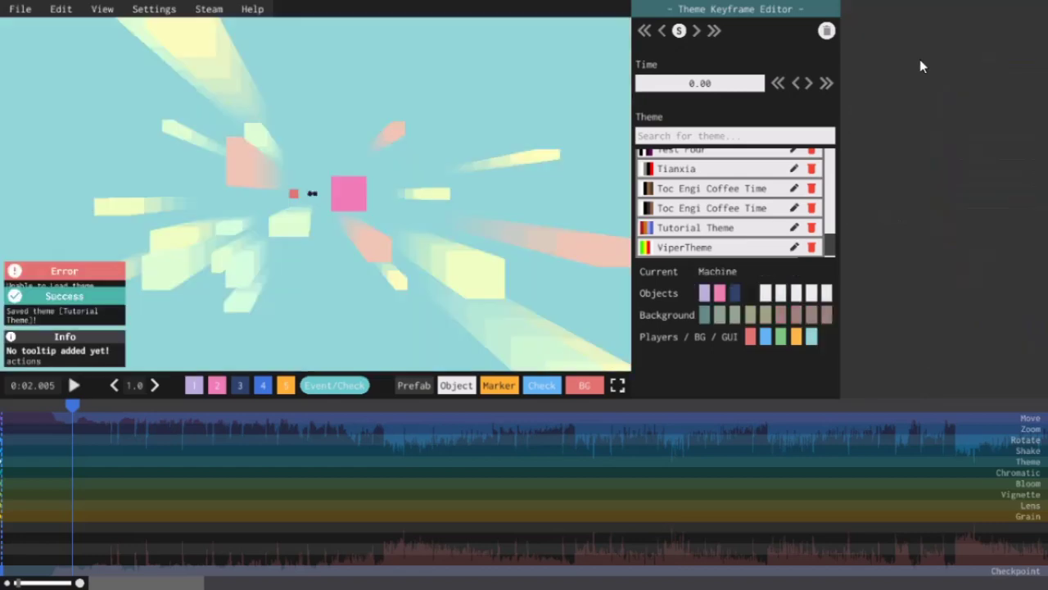
click(653, 233)
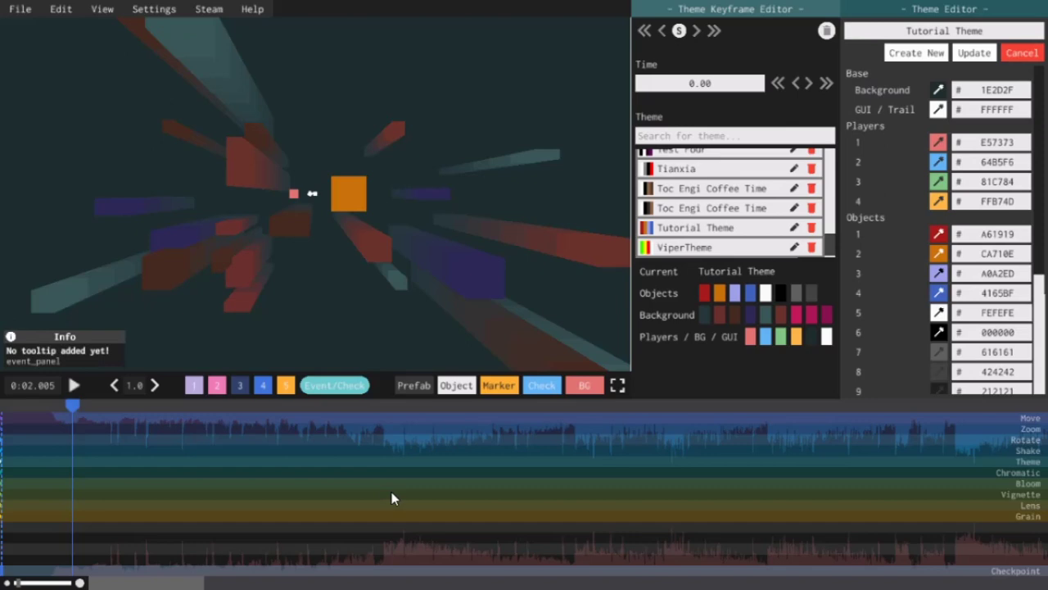